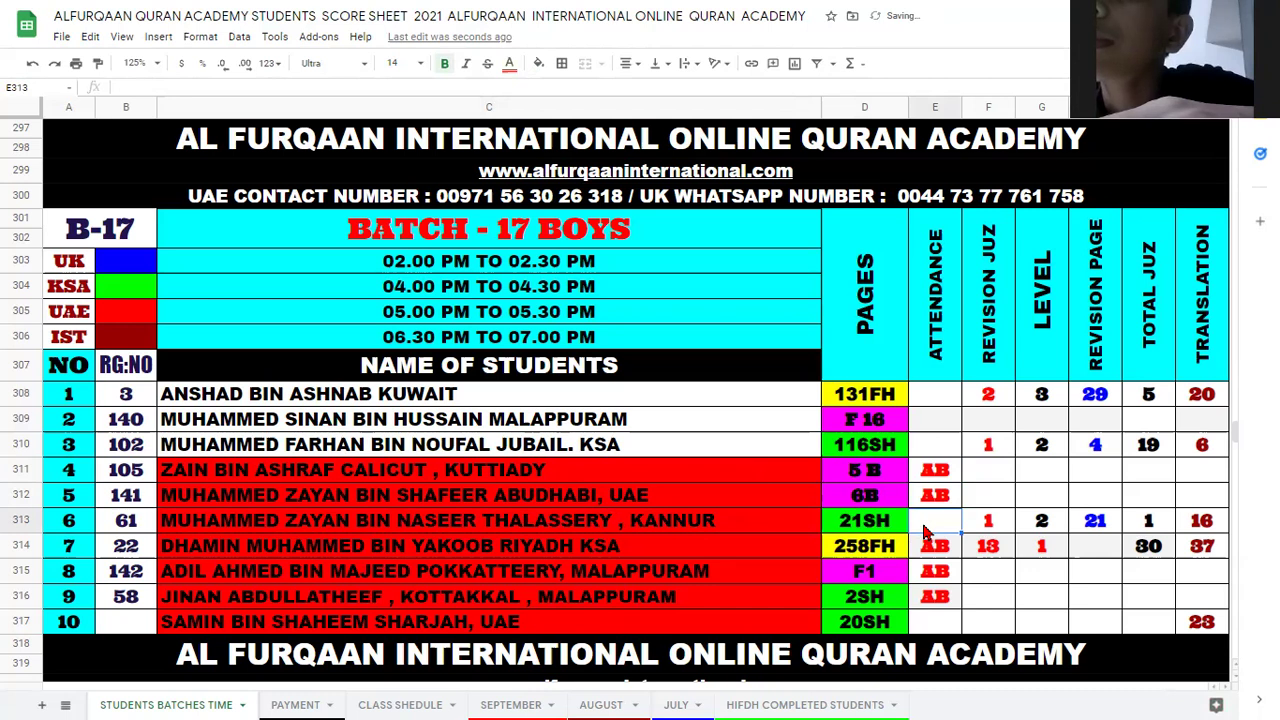
# - Review the sixth student's attendance, pages, revision juz, level, revision page, total juz and translation entries in Batch 17
pyautogui.click(988, 524)
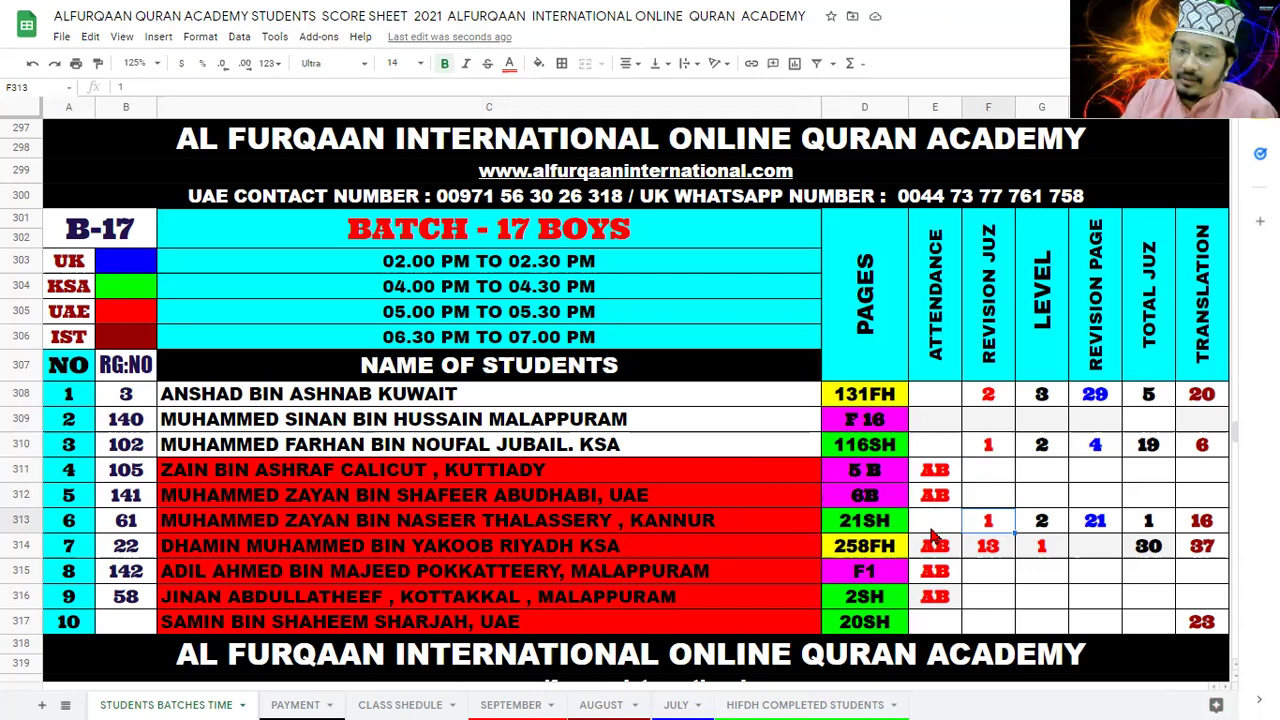
pyautogui.click(933, 530)
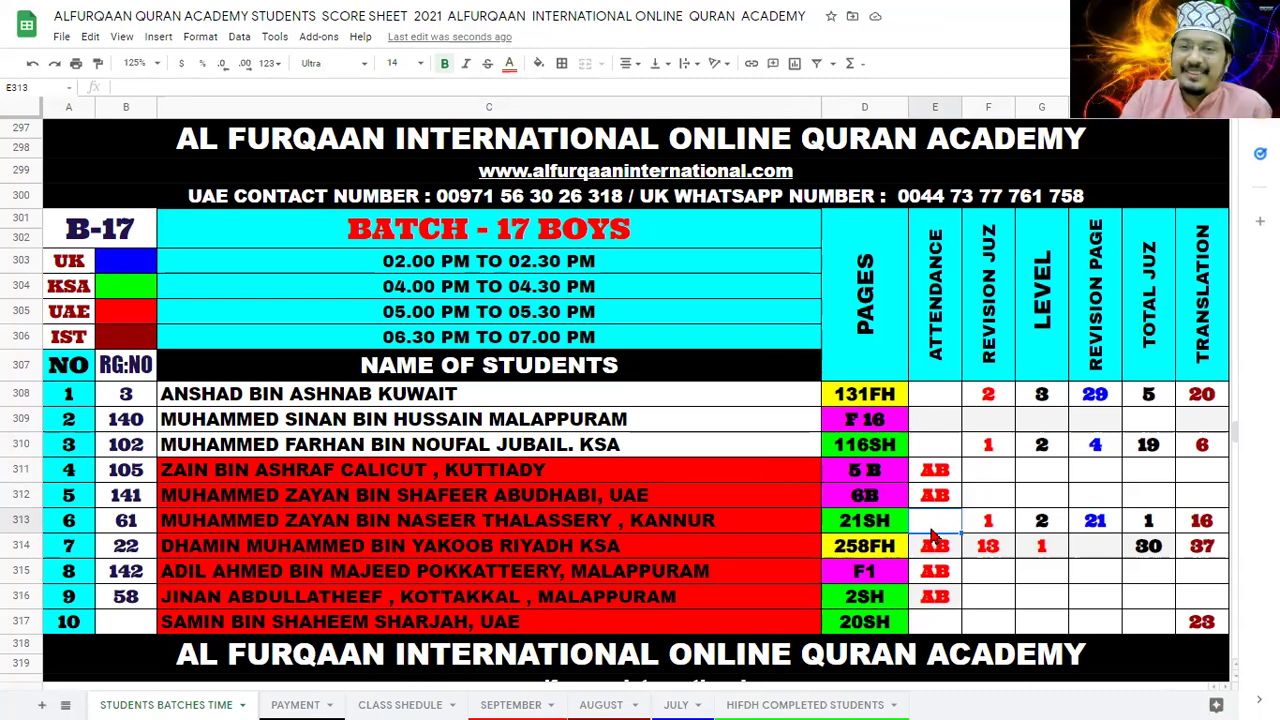
pyautogui.click(1066, 522)
pyautogui.click(1218, 530)
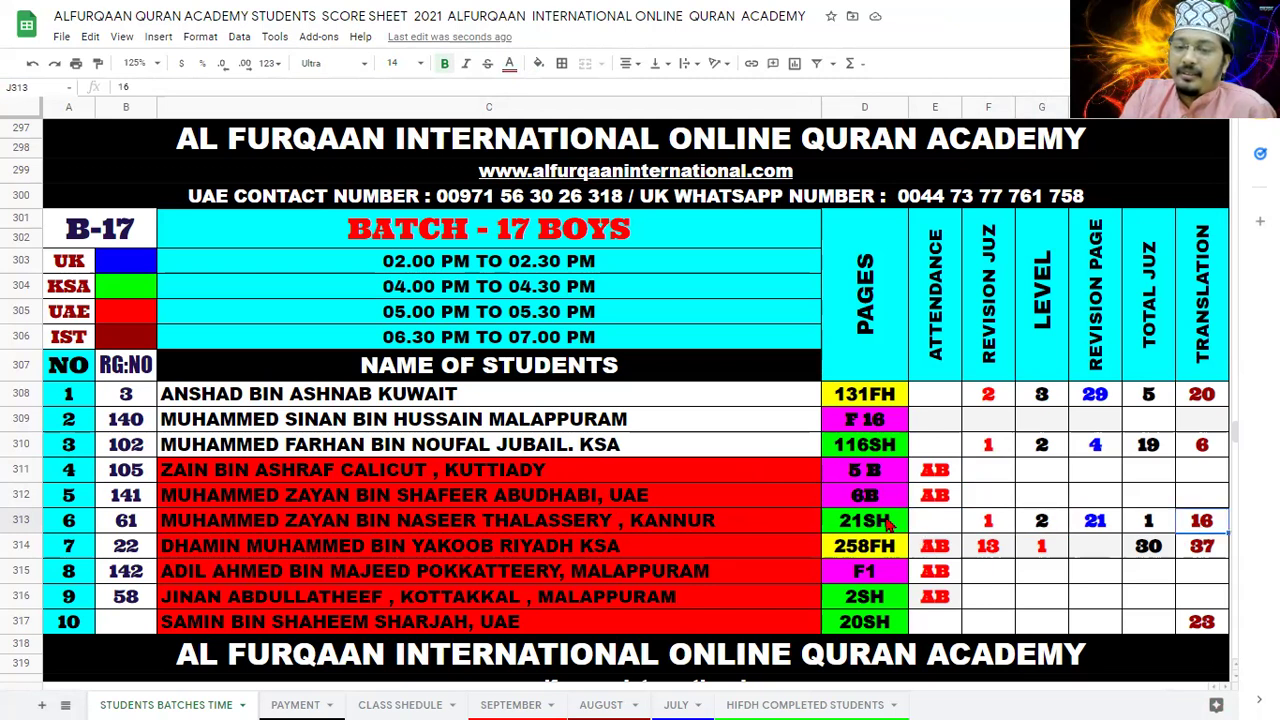
pyautogui.click(888, 522)
pyautogui.click(1046, 524)
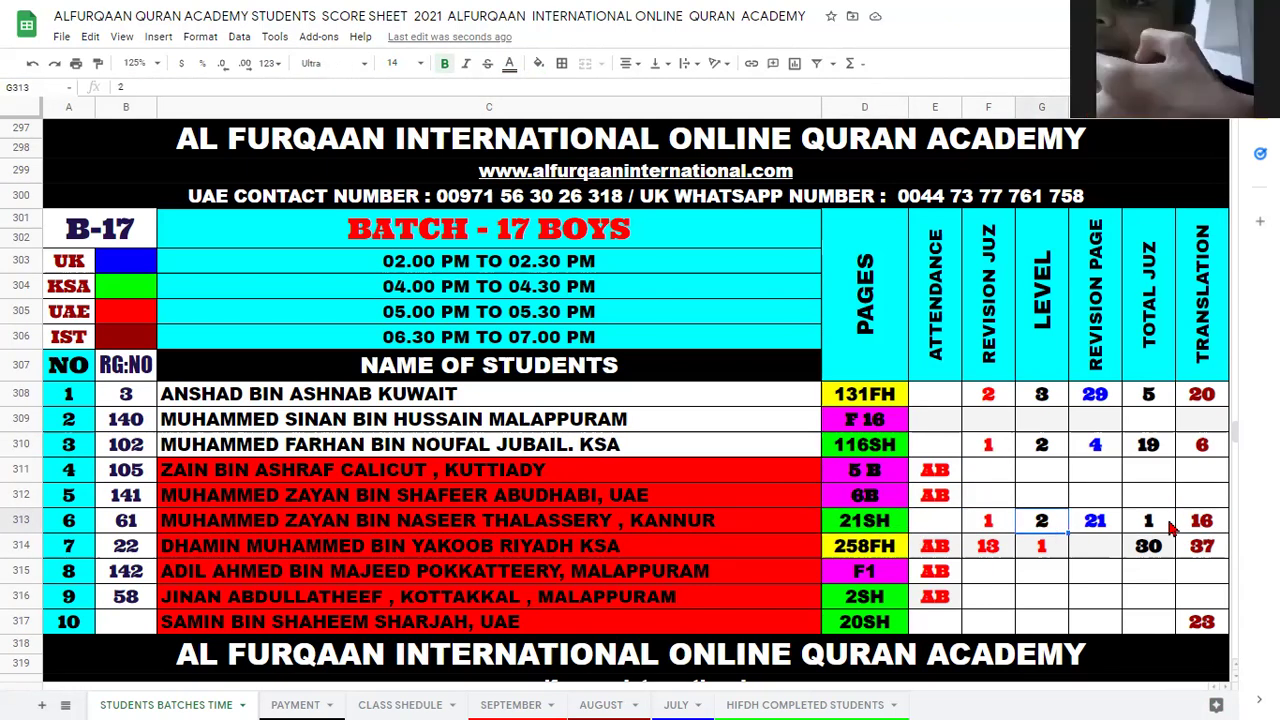
pyautogui.click(1152, 528)
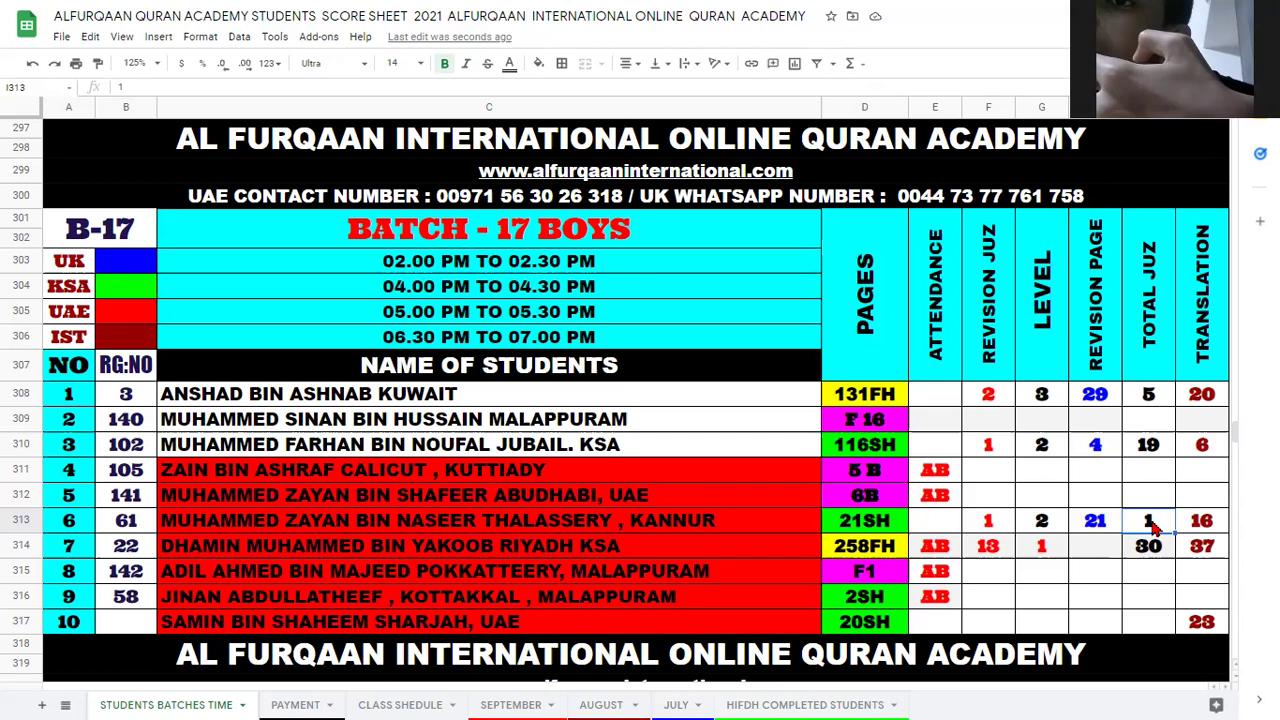
pyautogui.click(1094, 533)
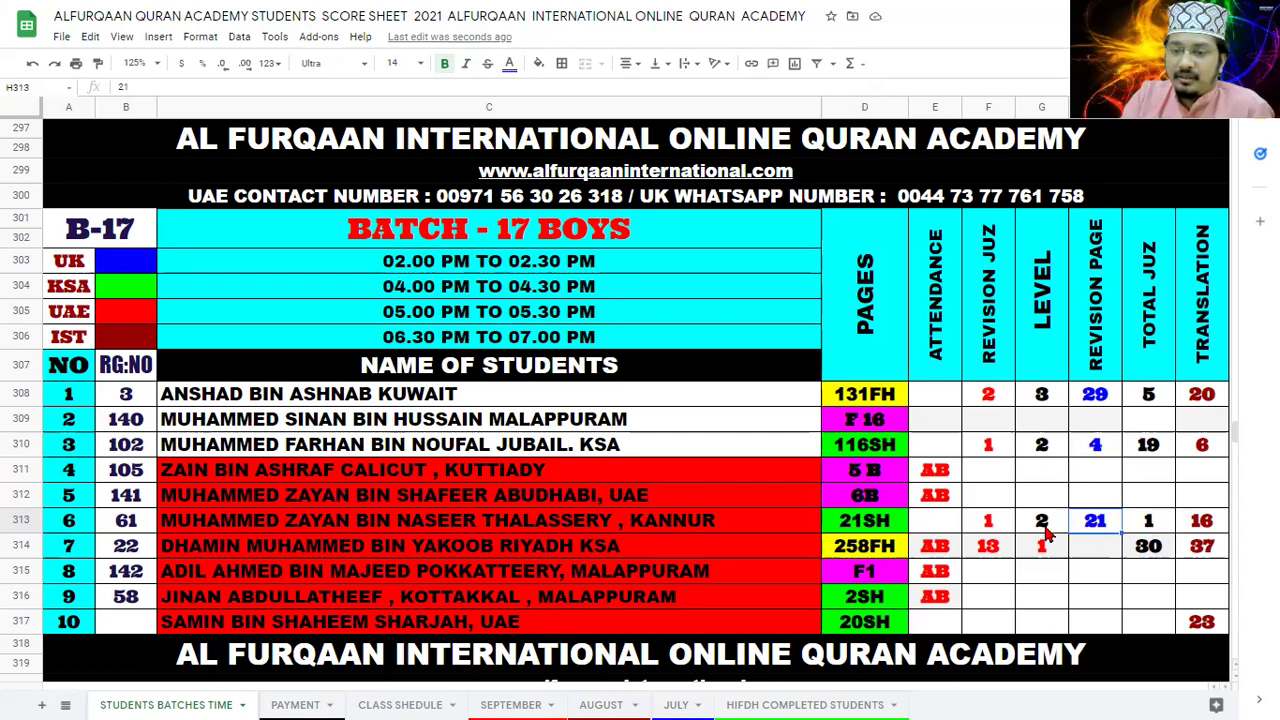
pyautogui.click(1050, 528)
pyautogui.click(1110, 530)
pyautogui.press('Left')
pyautogui.press('Right')
pyautogui.click(1214, 527)
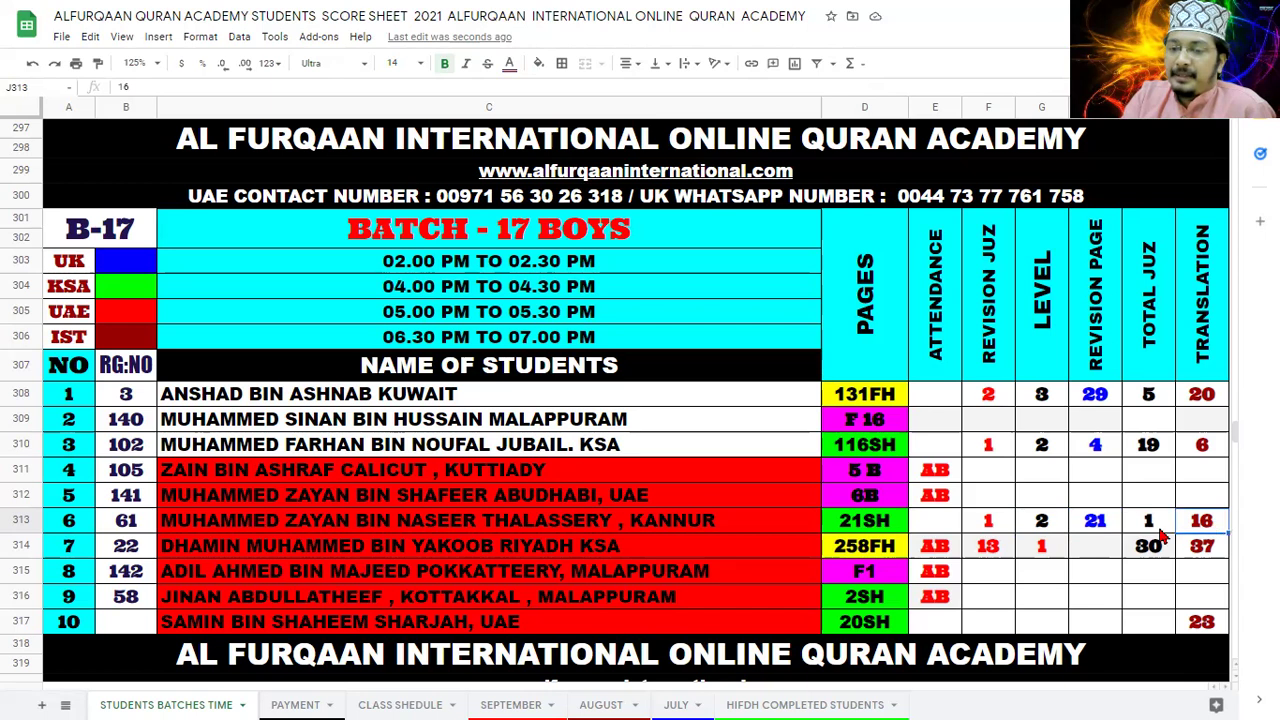
pyautogui.click(862, 530)
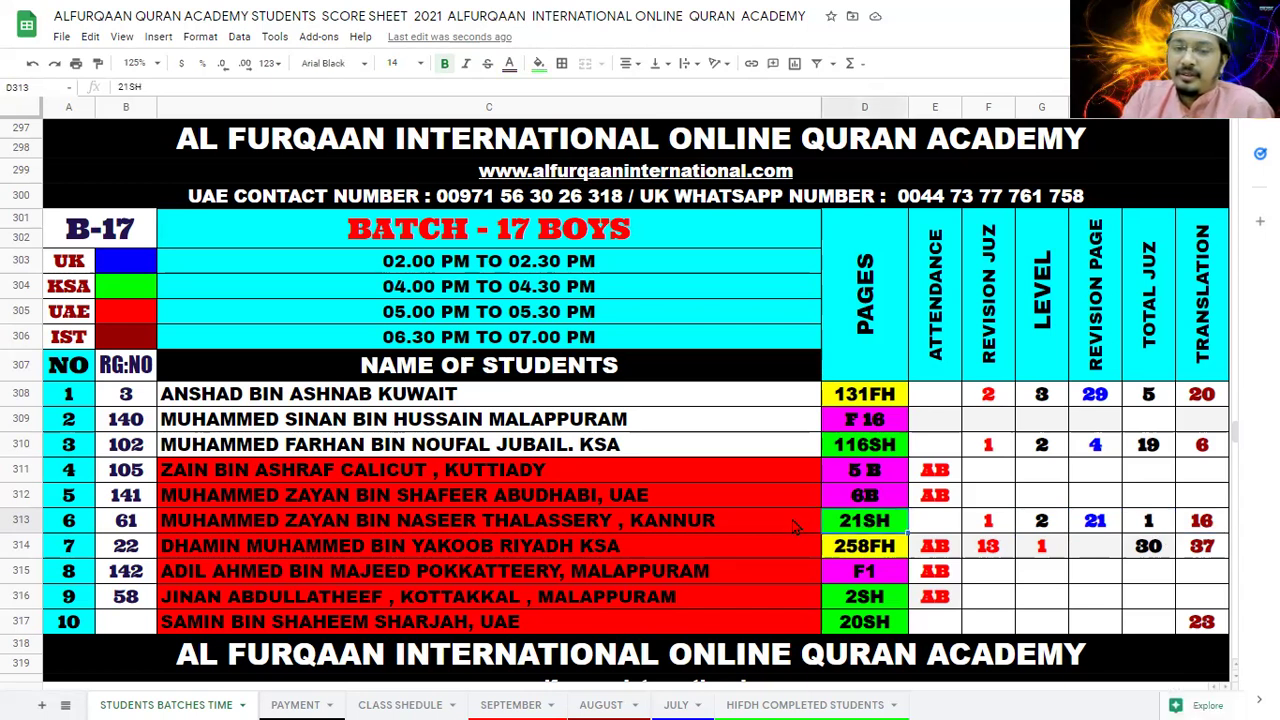
pyautogui.click(795, 527)
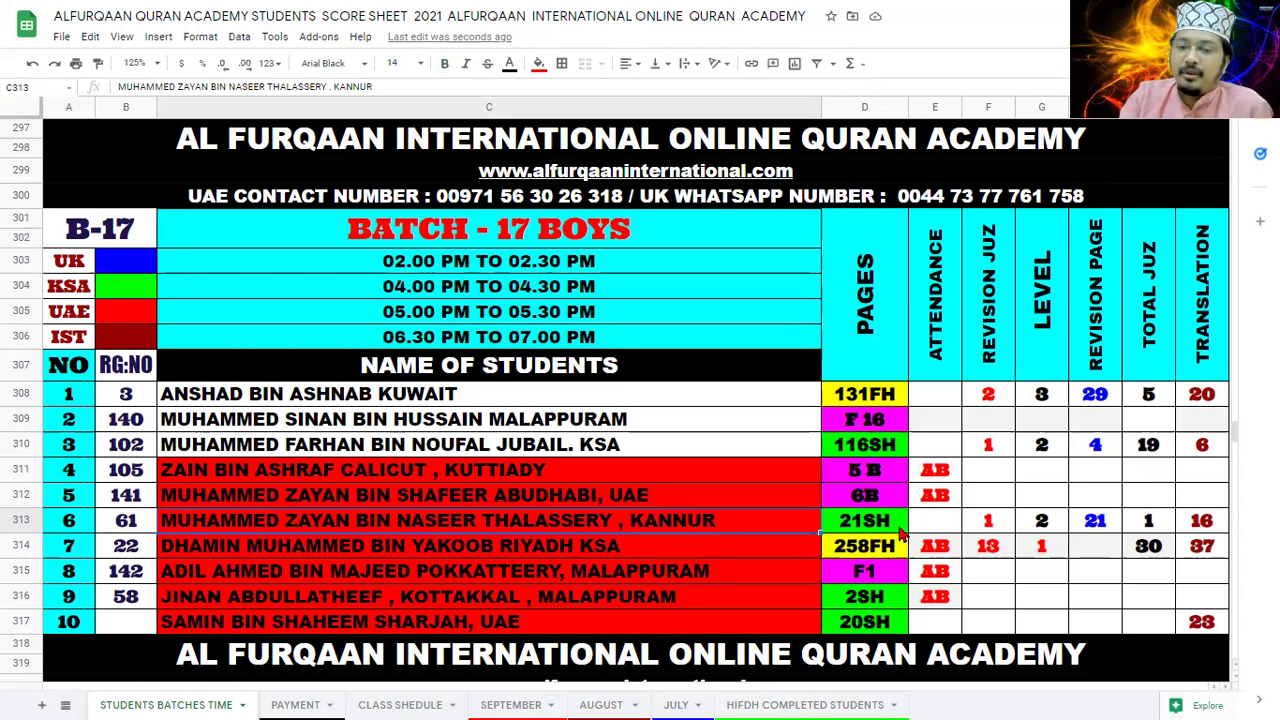
pyautogui.click(855, 529)
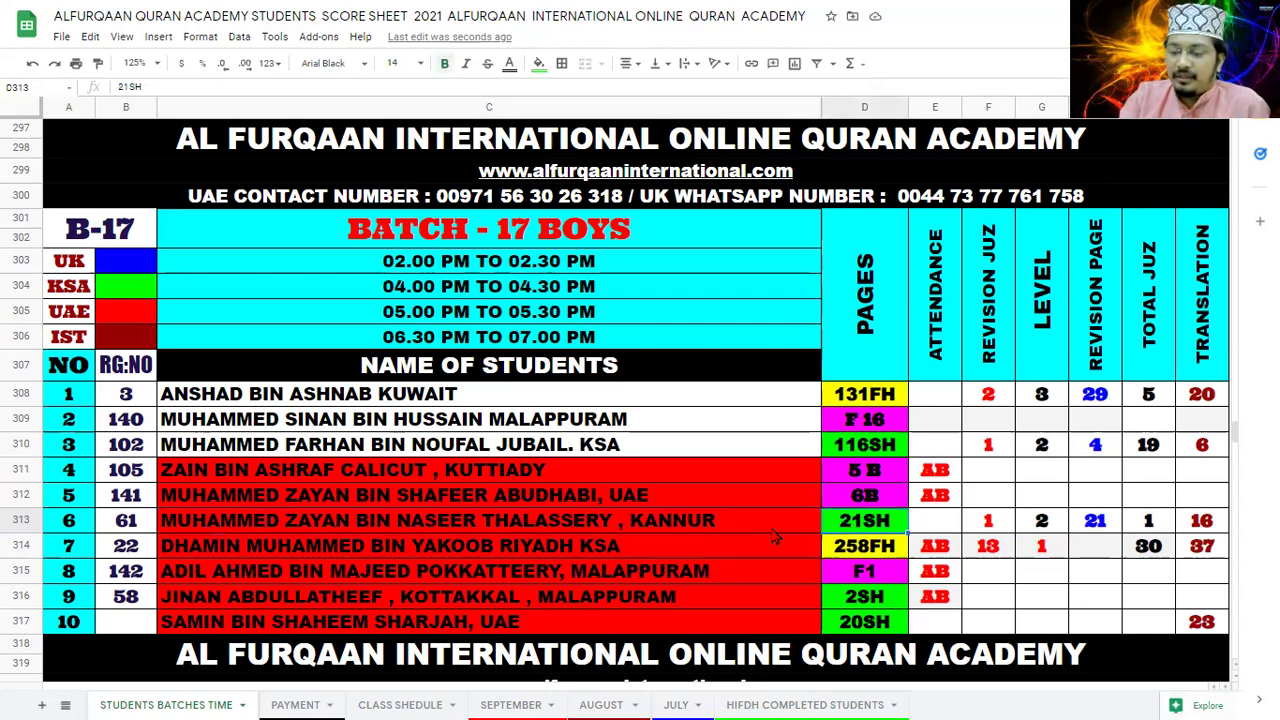
pyautogui.click(772, 531)
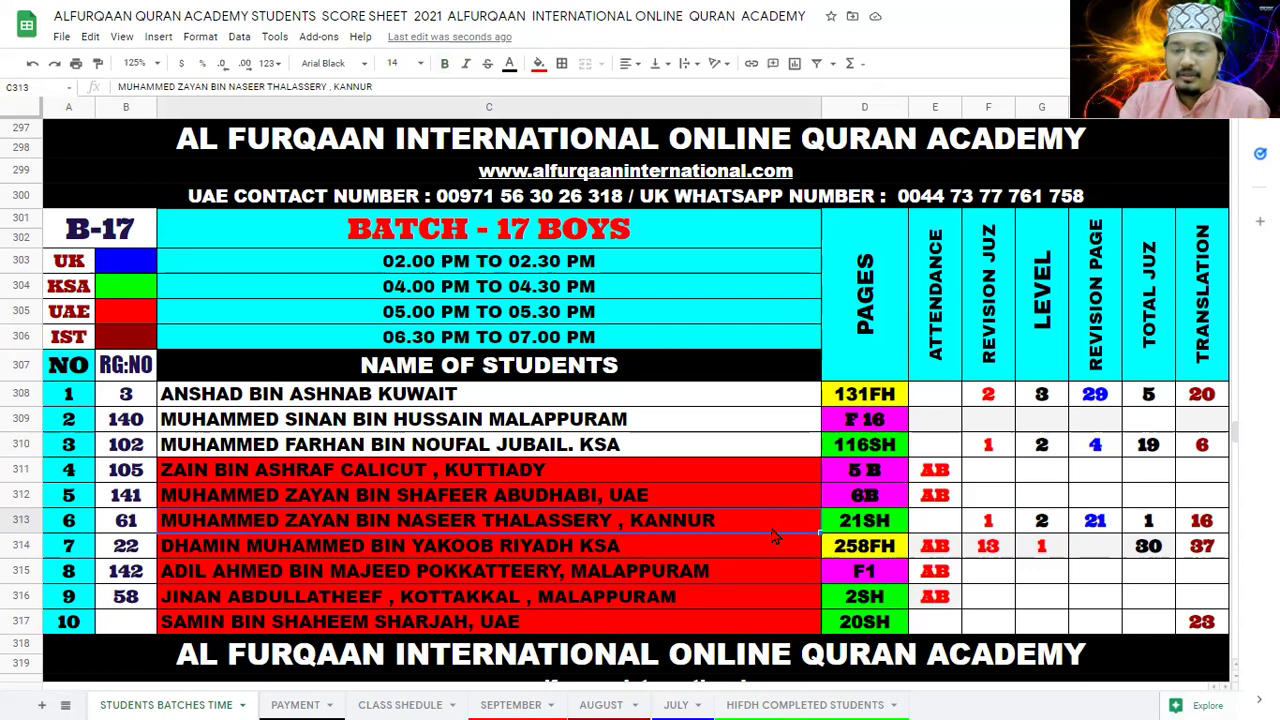
pyautogui.click(874, 528)
pyautogui.click(1100, 525)
pyautogui.press('Left')
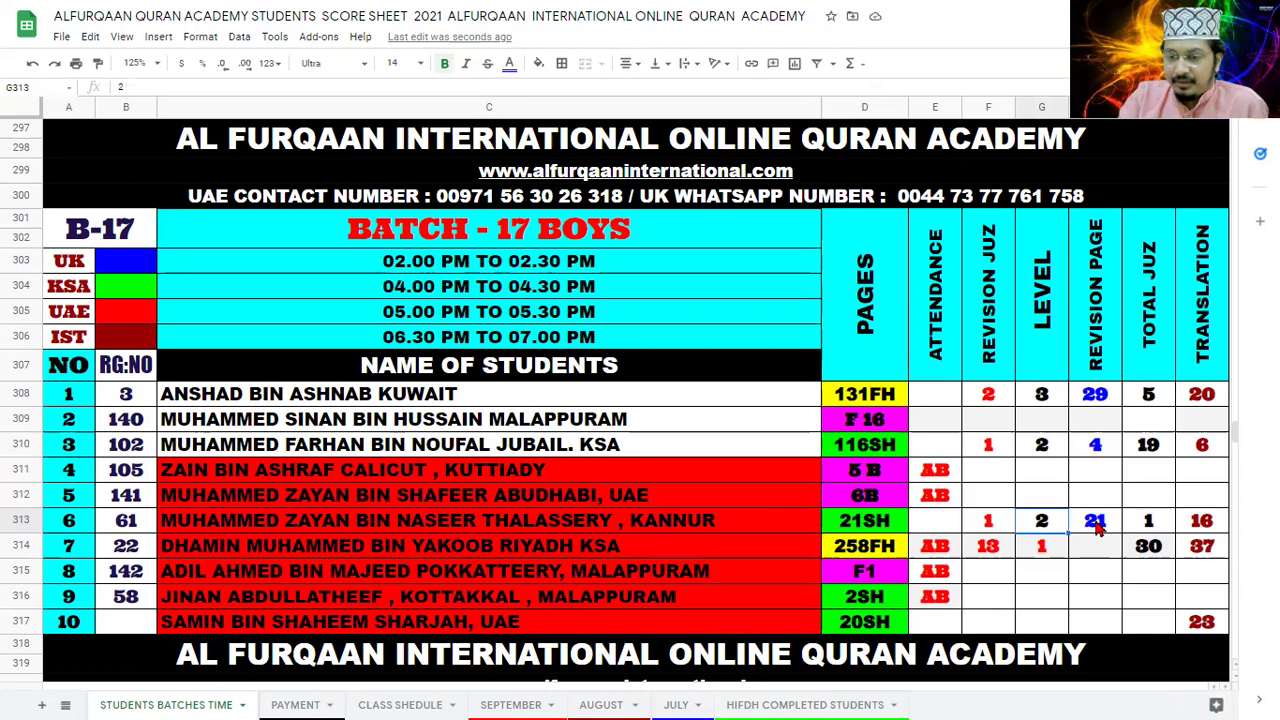
pyautogui.press('Right')
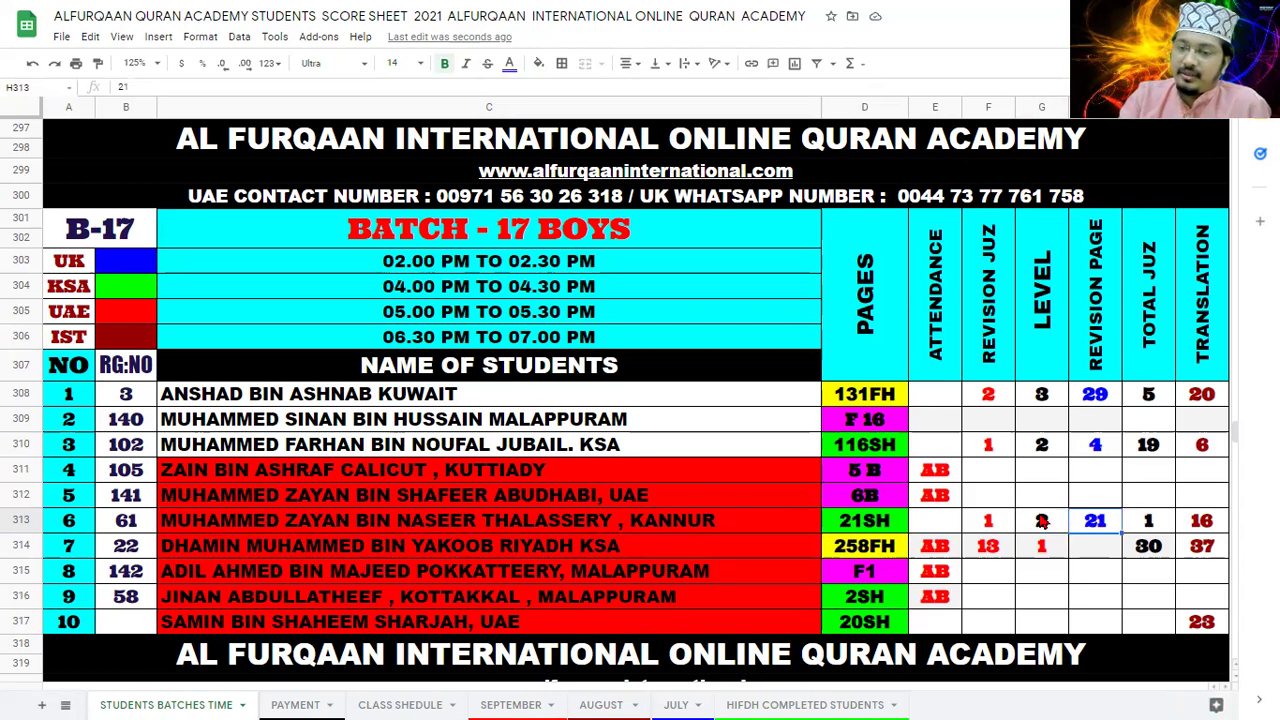
pyautogui.press('Left')
pyautogui.press('Right')
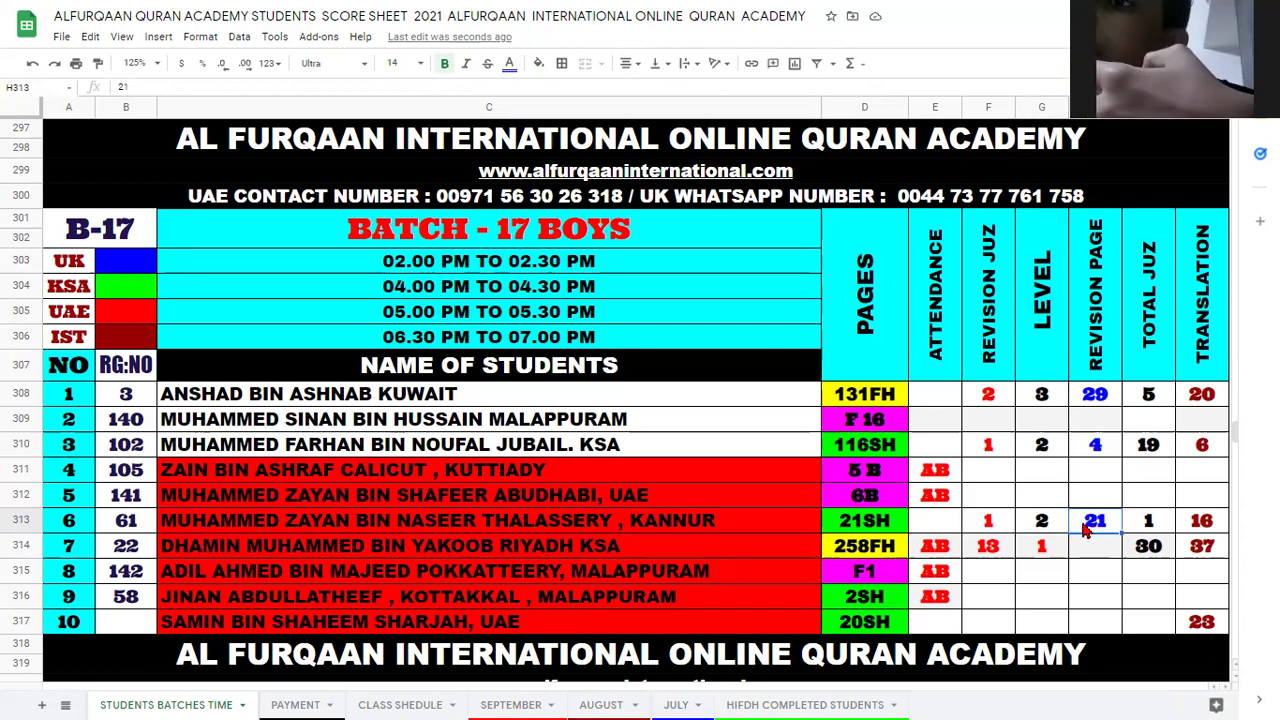
pyautogui.press('Left')
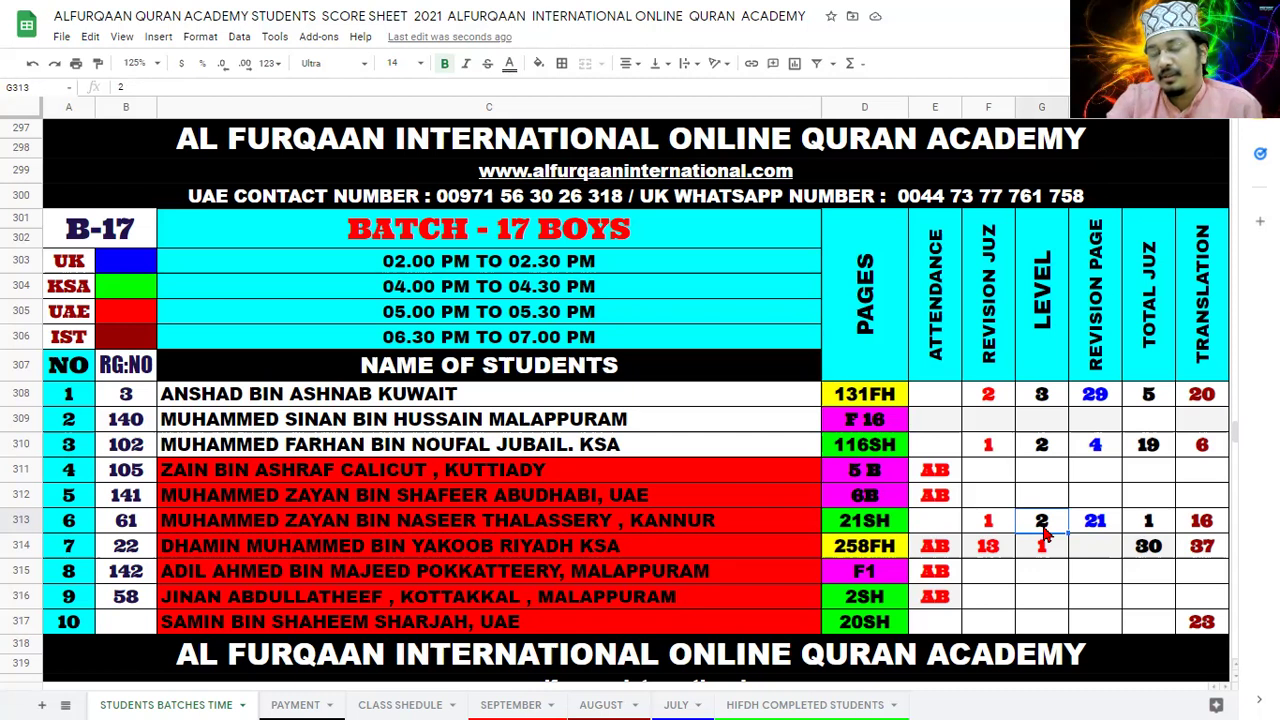
# - Try 6 as the sixth student's revision page and undo that entry
pyautogui.click(1093, 524)
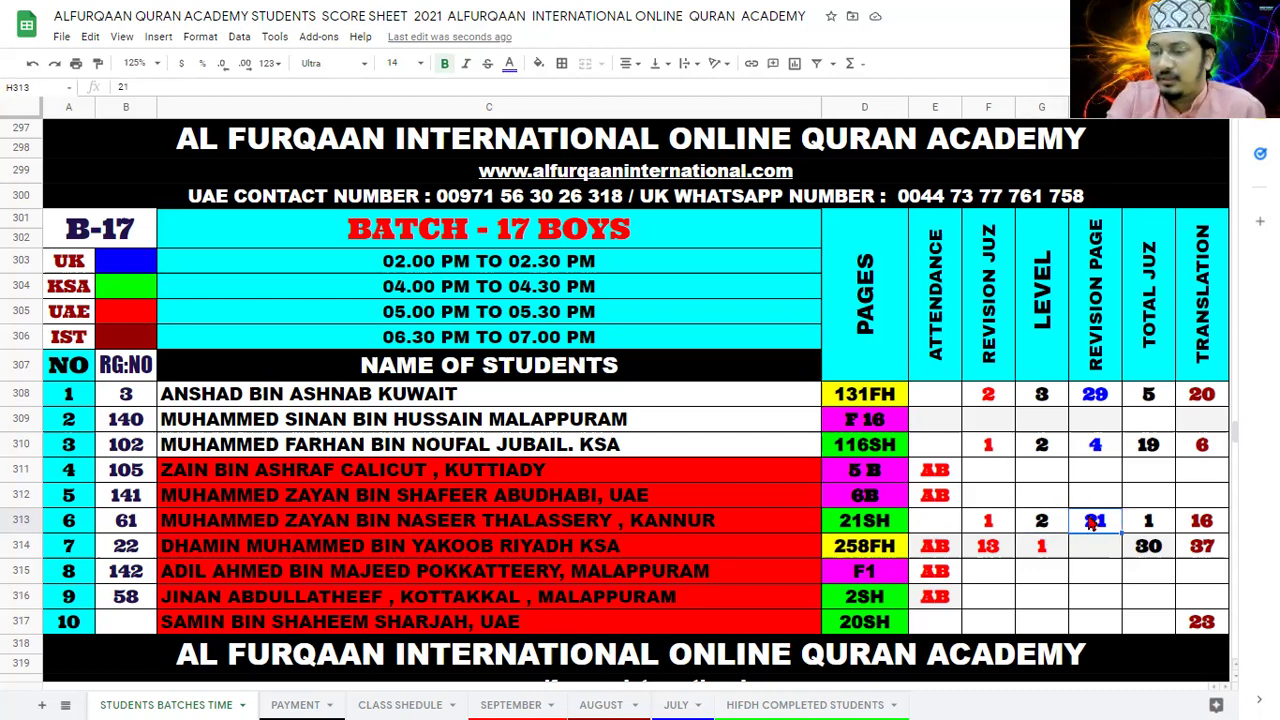
pyautogui.write('6')
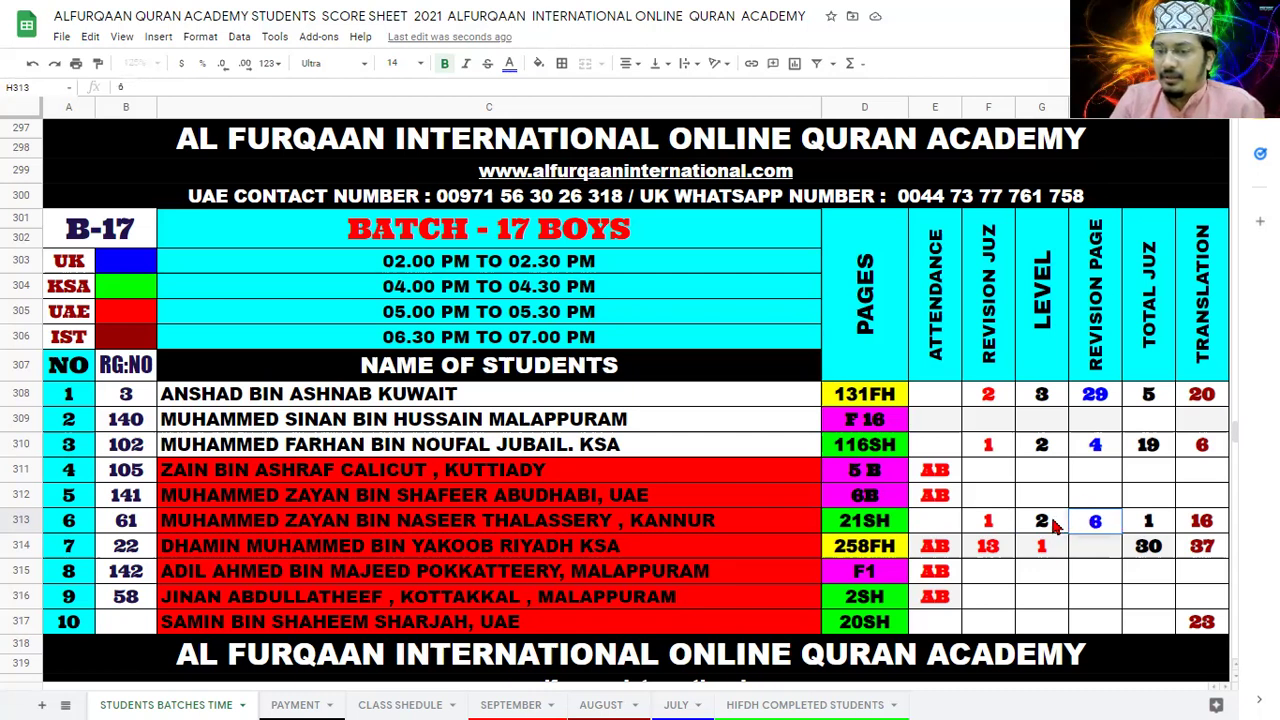
pyautogui.click(1040, 524)
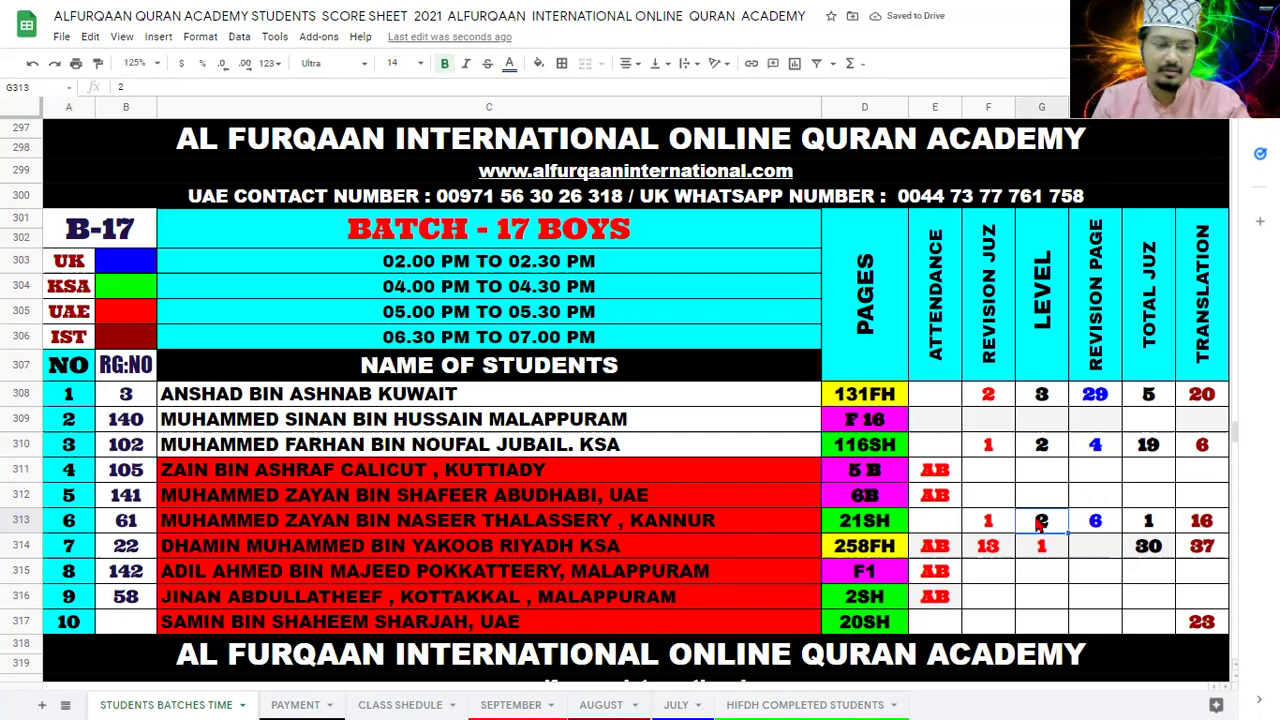
pyautogui.hotkey('ctrl', 'z')
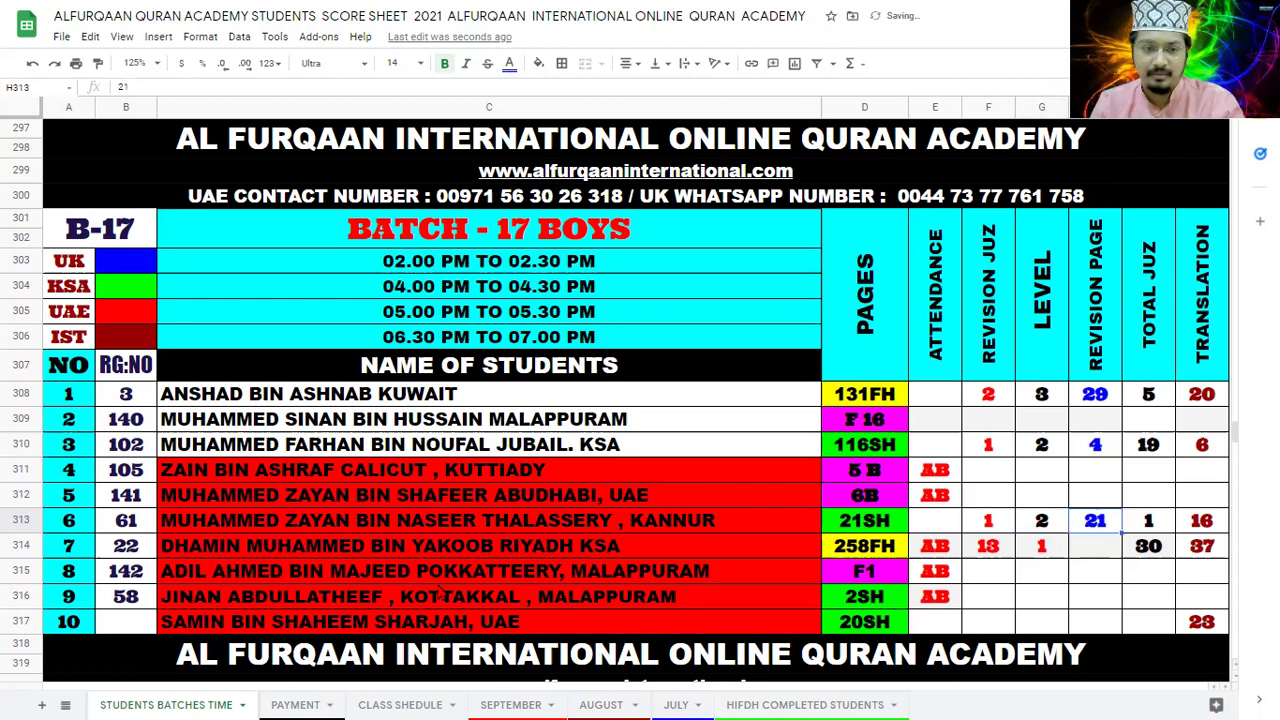
pyautogui.click(398, 525)
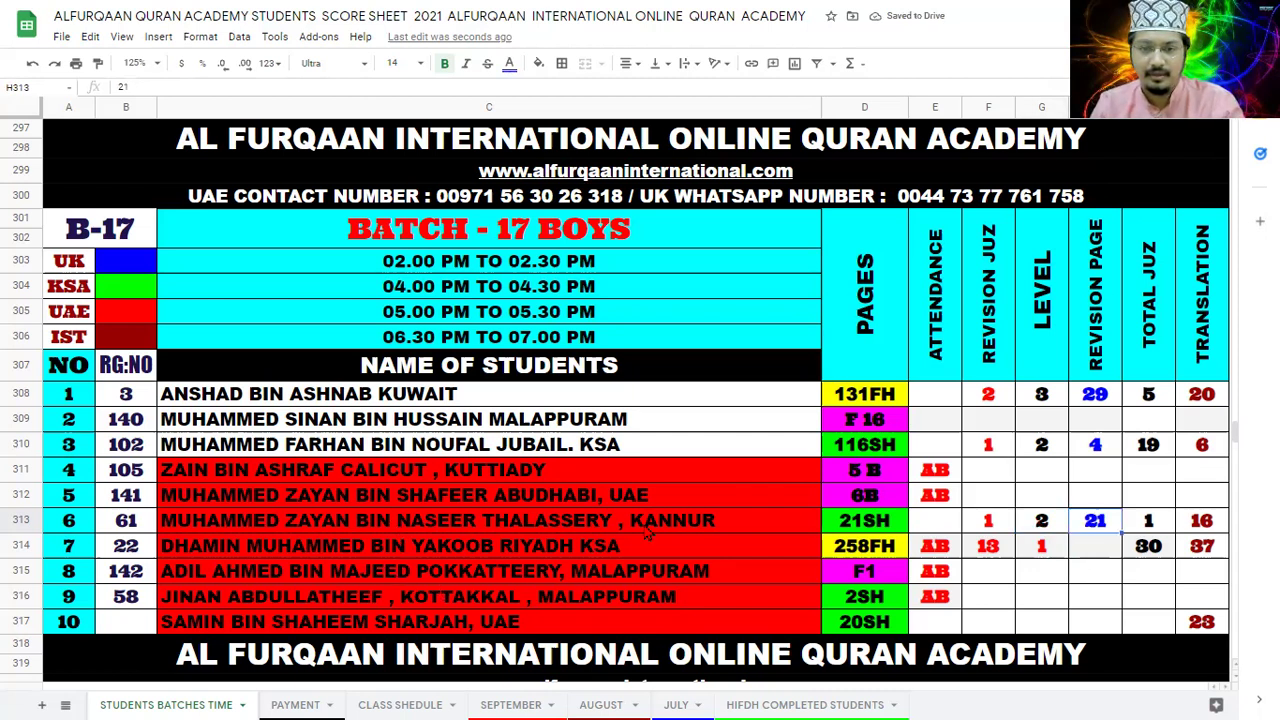
pyautogui.hotkey('ctrl', 'z')
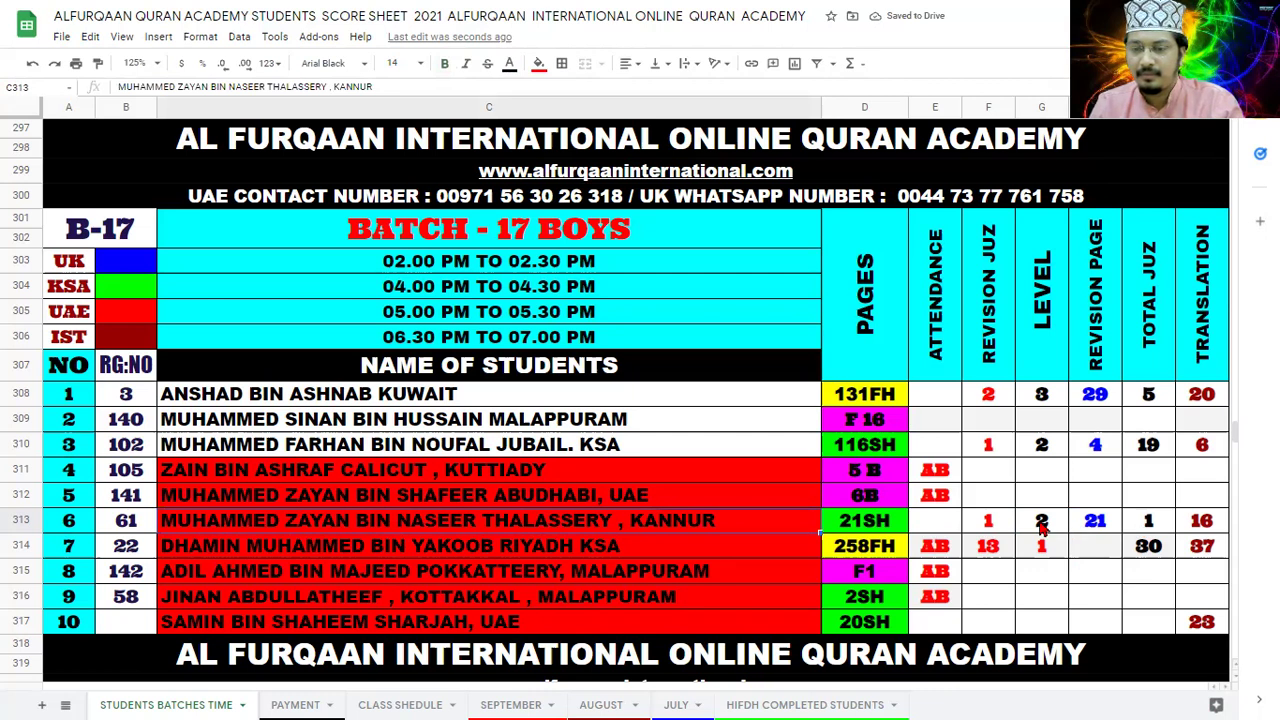
# - Set the sixth student's level to 3 and revision page to 6 in the Batch 17 table
pyautogui.click(1041, 522)
pyautogui.write('3')
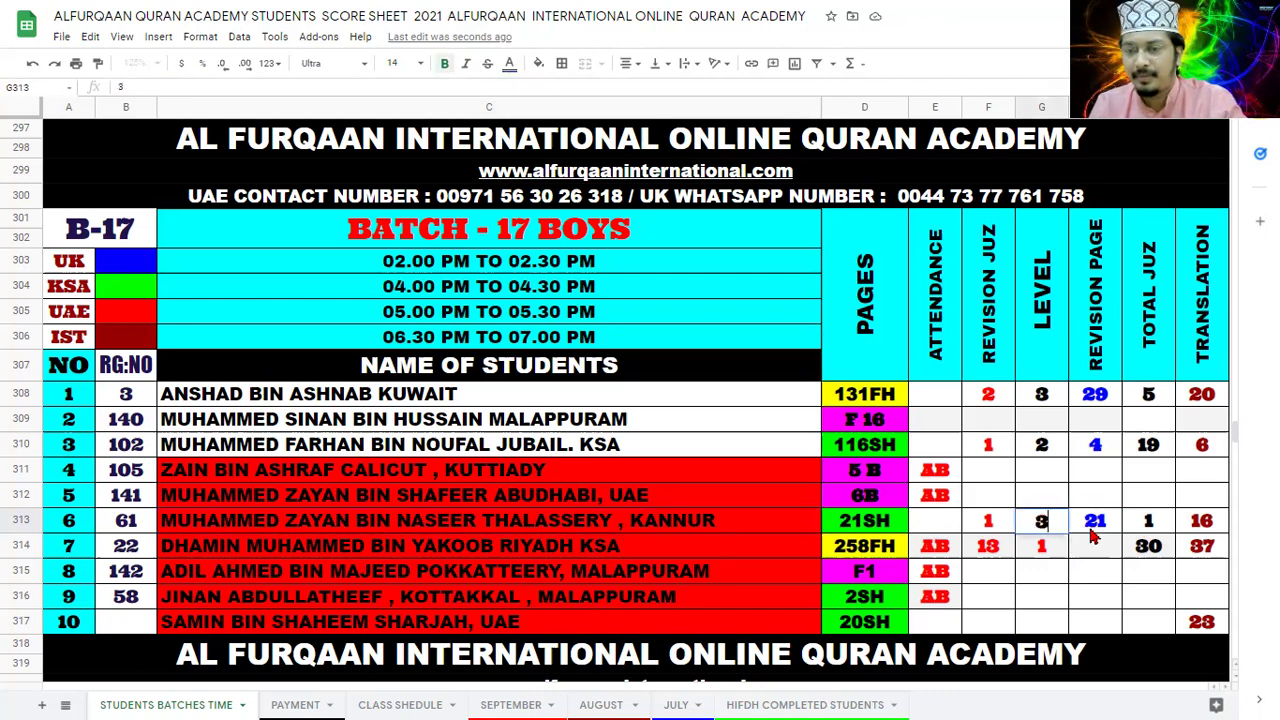
pyautogui.click(1090, 528)
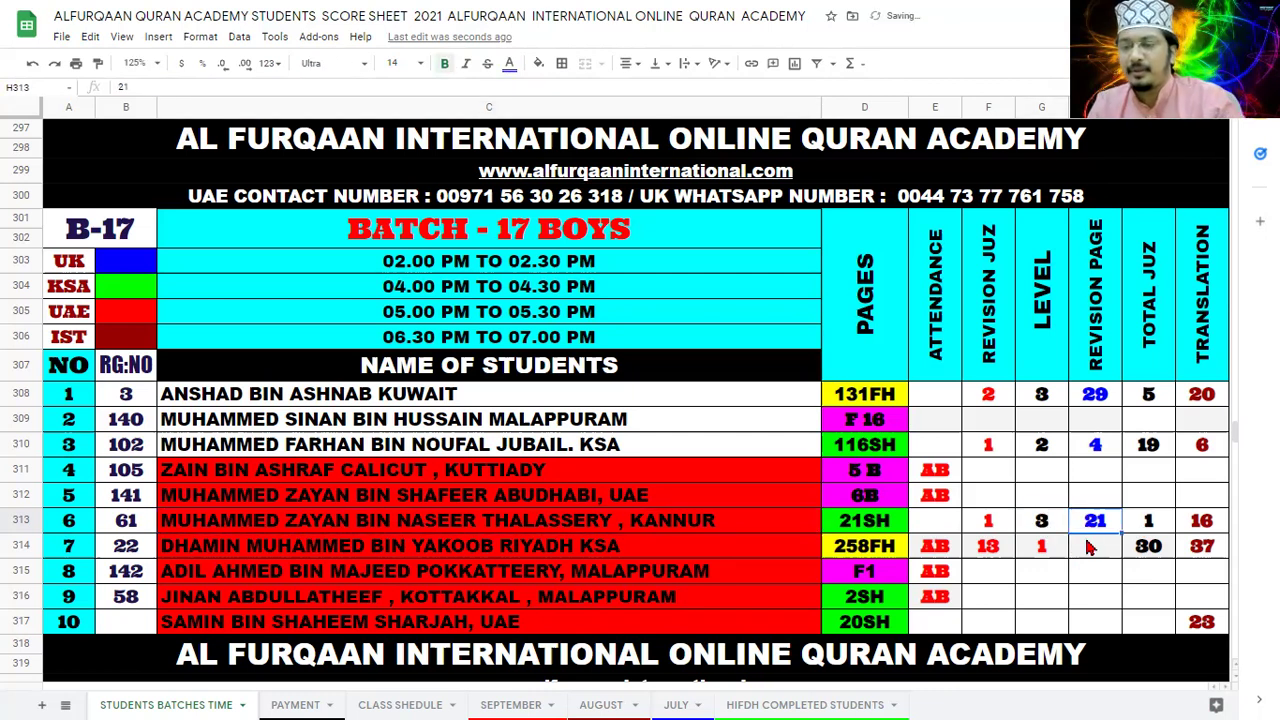
pyautogui.write('6')
pyautogui.click(1094, 553)
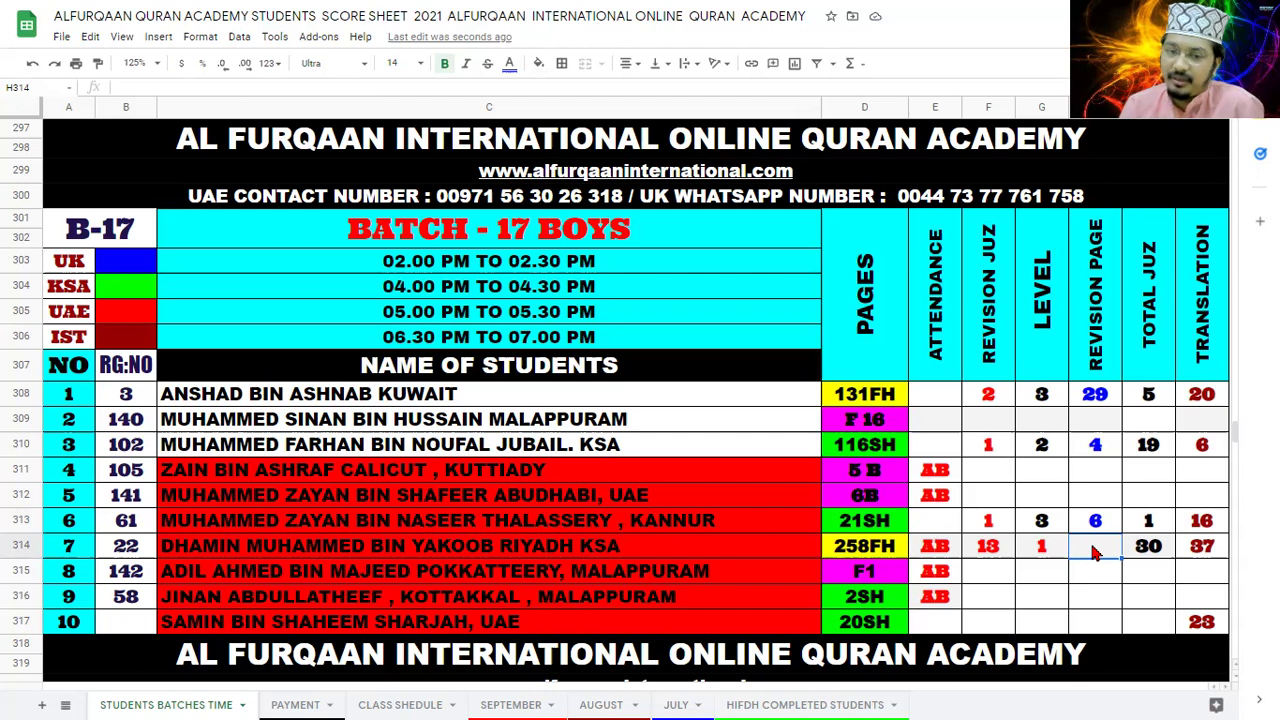
# - Clear the AB mark from the seventh student's attendance cell in Batch 17
pyautogui.click(628, 528)
pyautogui.click(631, 555)
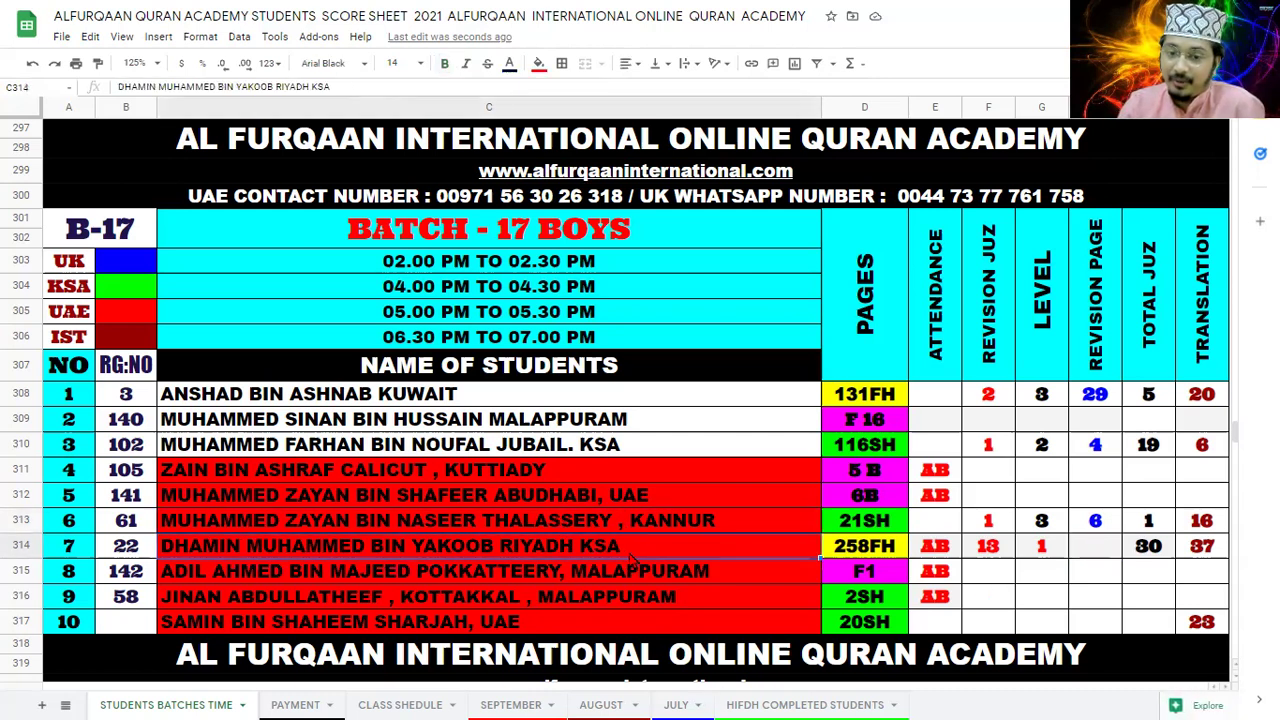
pyautogui.click(931, 552)
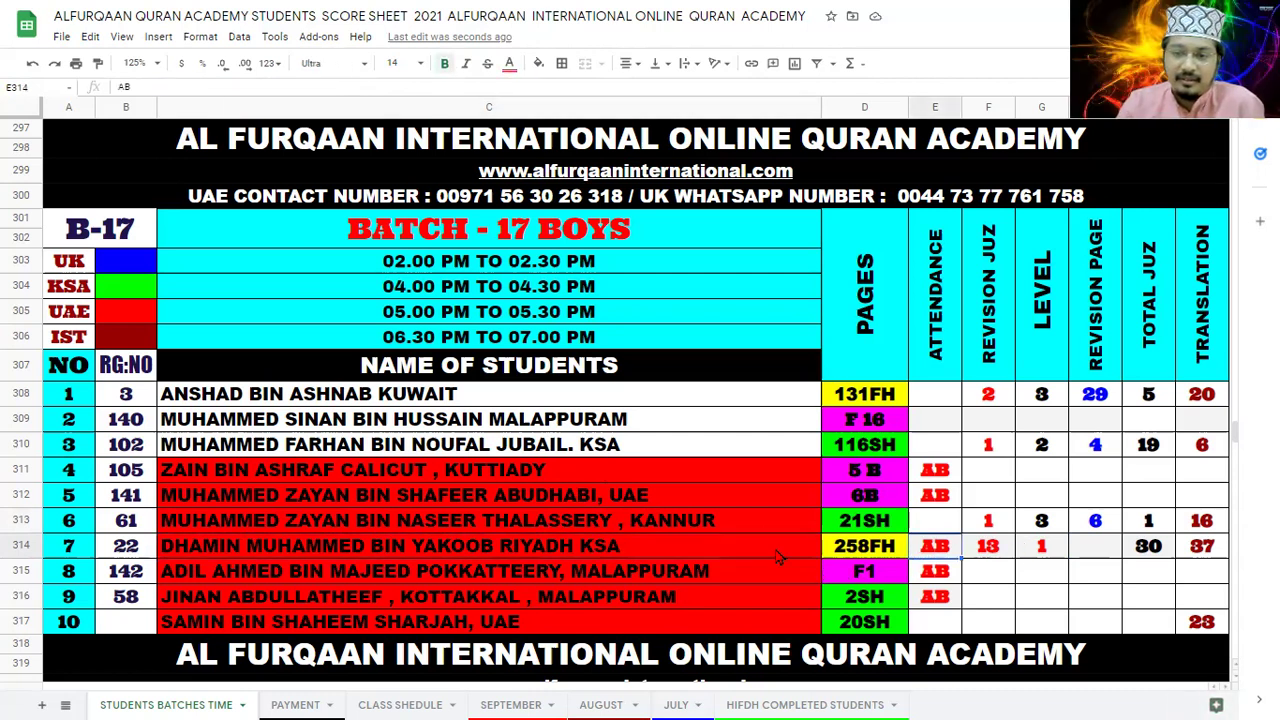
pyautogui.click(930, 578)
pyautogui.click(930, 555)
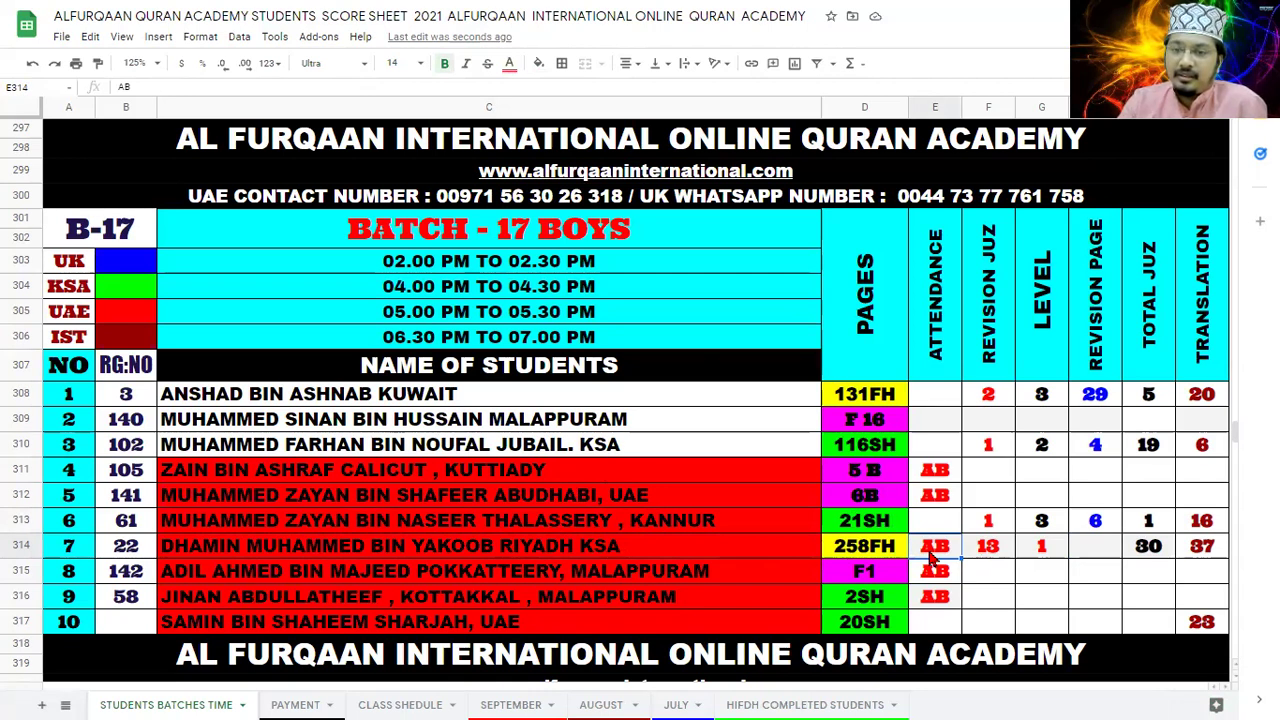
pyautogui.press('Delete')
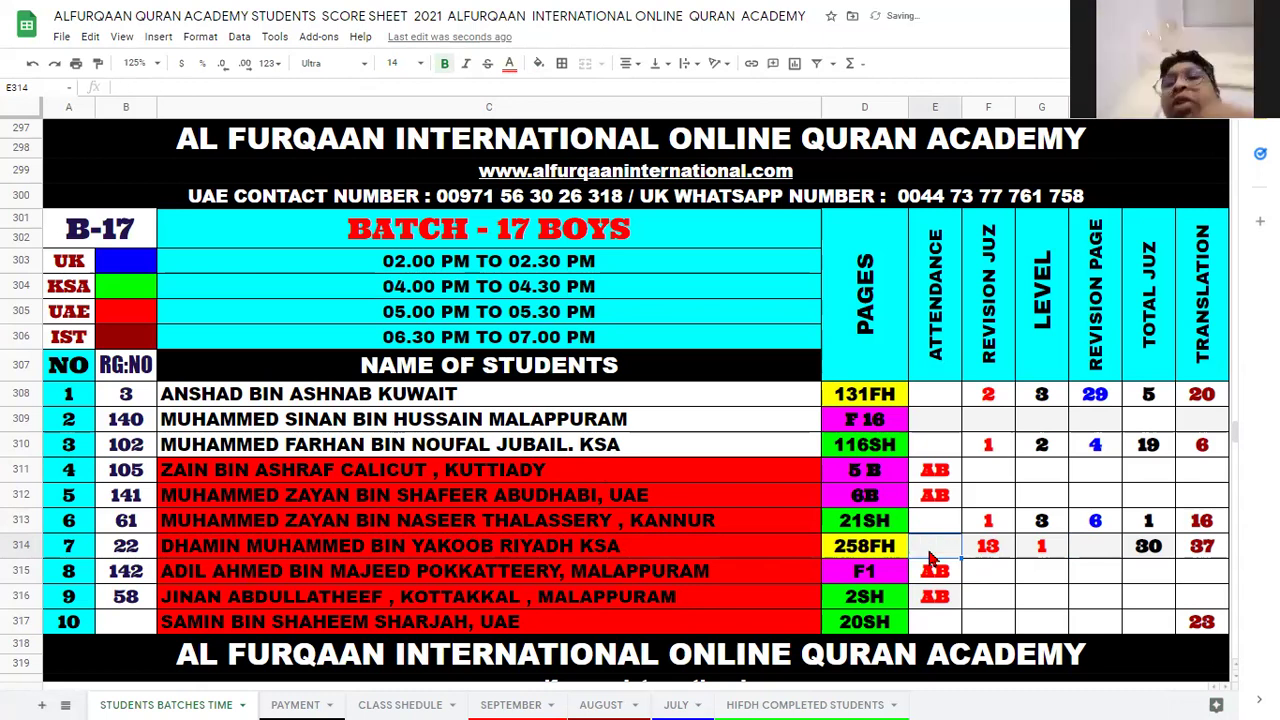
# - Check the seventh student's revision page, the last three students' attendance, and the tenth student's pages and translation entries
pyautogui.click(1083, 555)
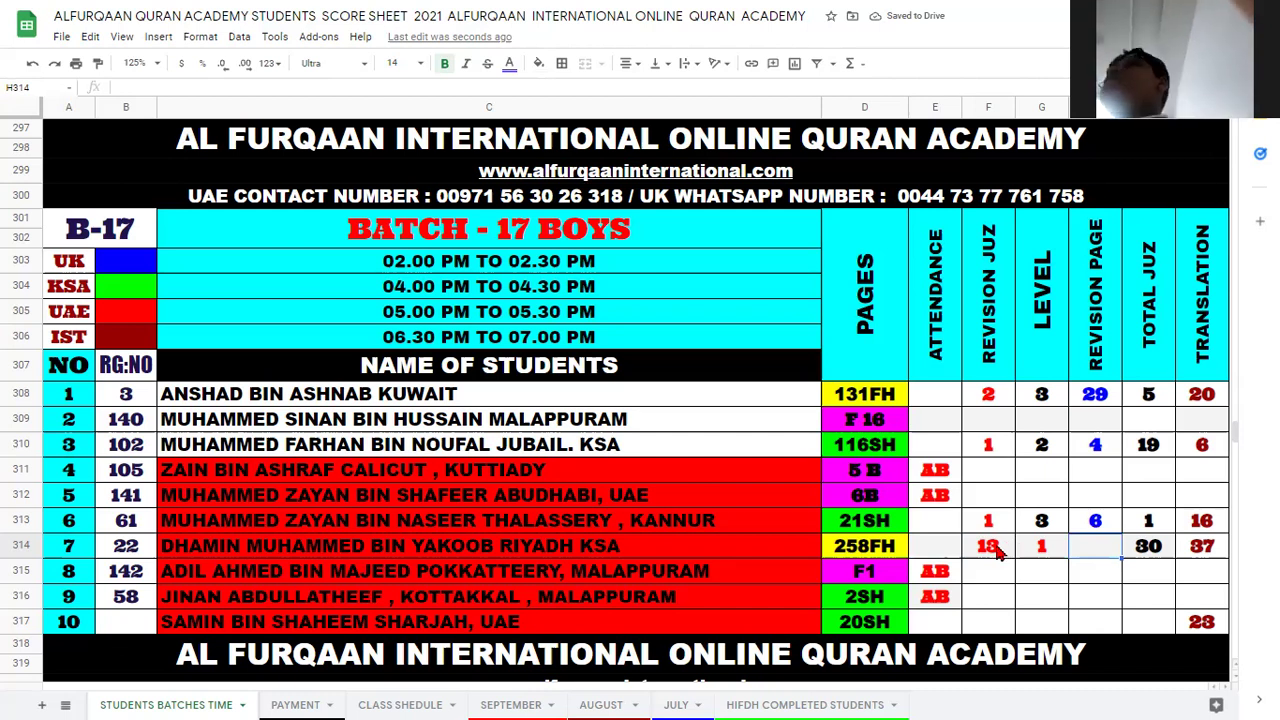
pyautogui.click(940, 575)
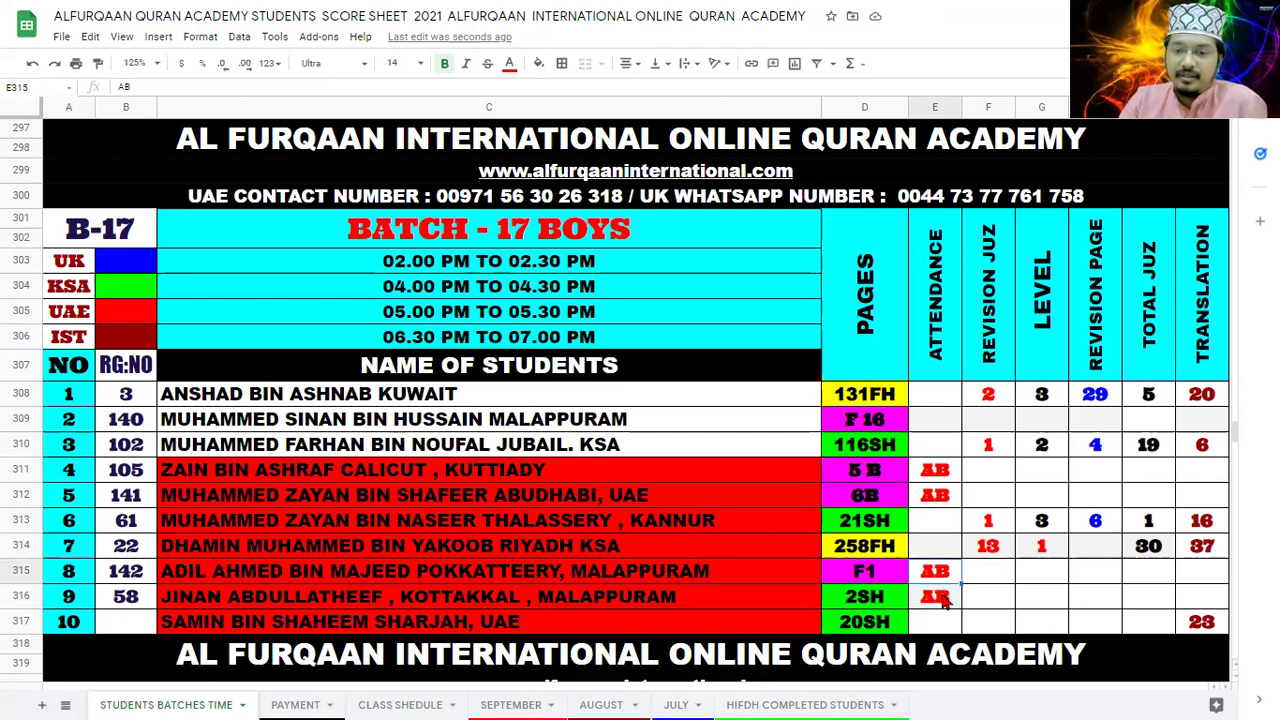
pyautogui.click(942, 598)
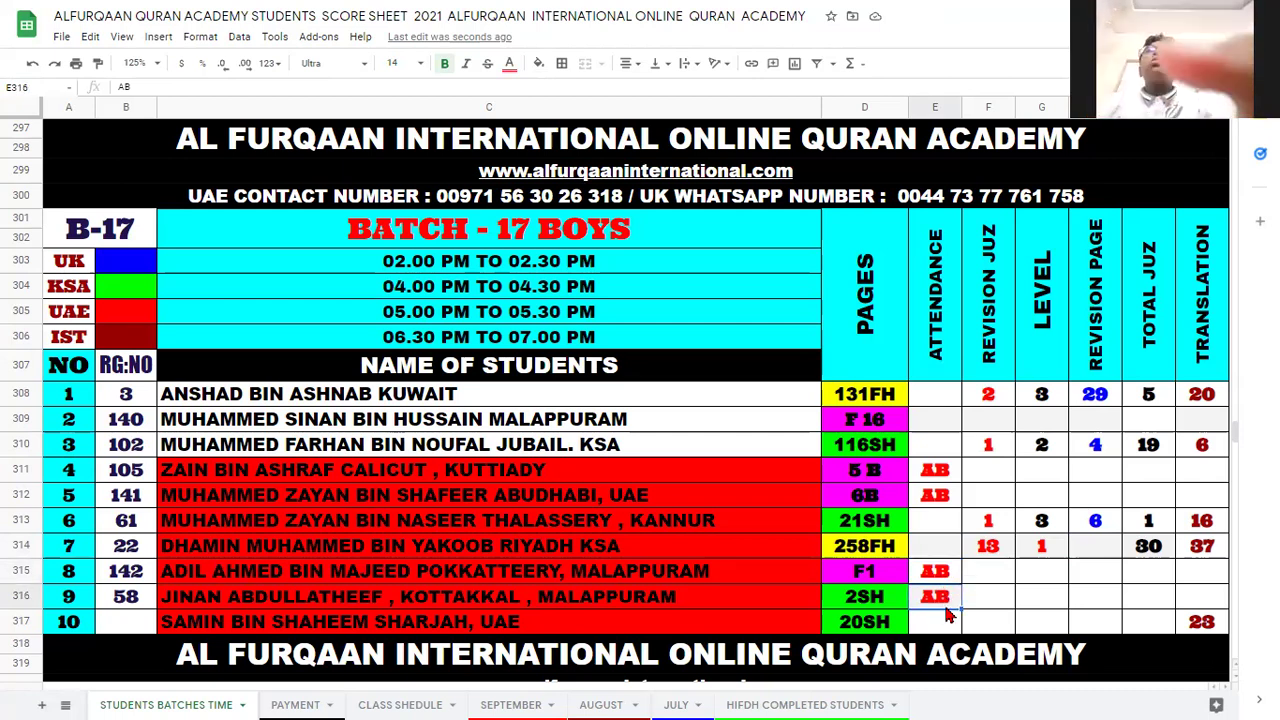
pyautogui.click(936, 628)
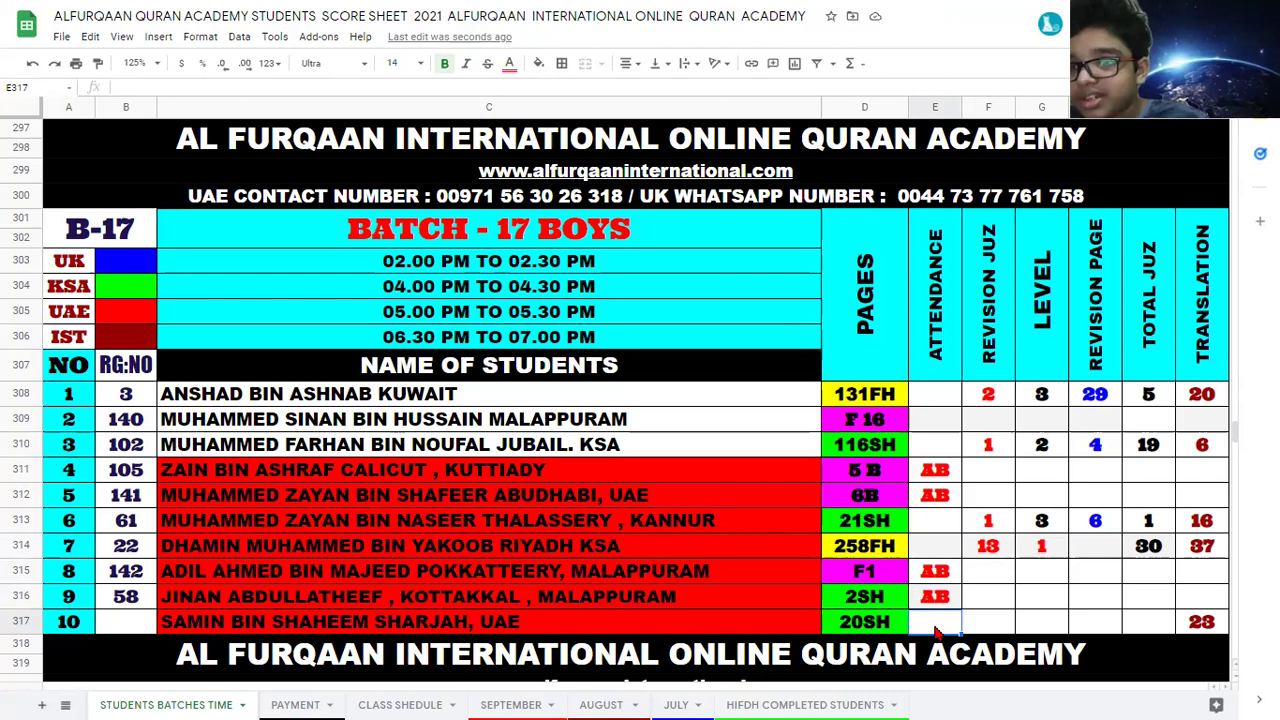
pyautogui.click(873, 620)
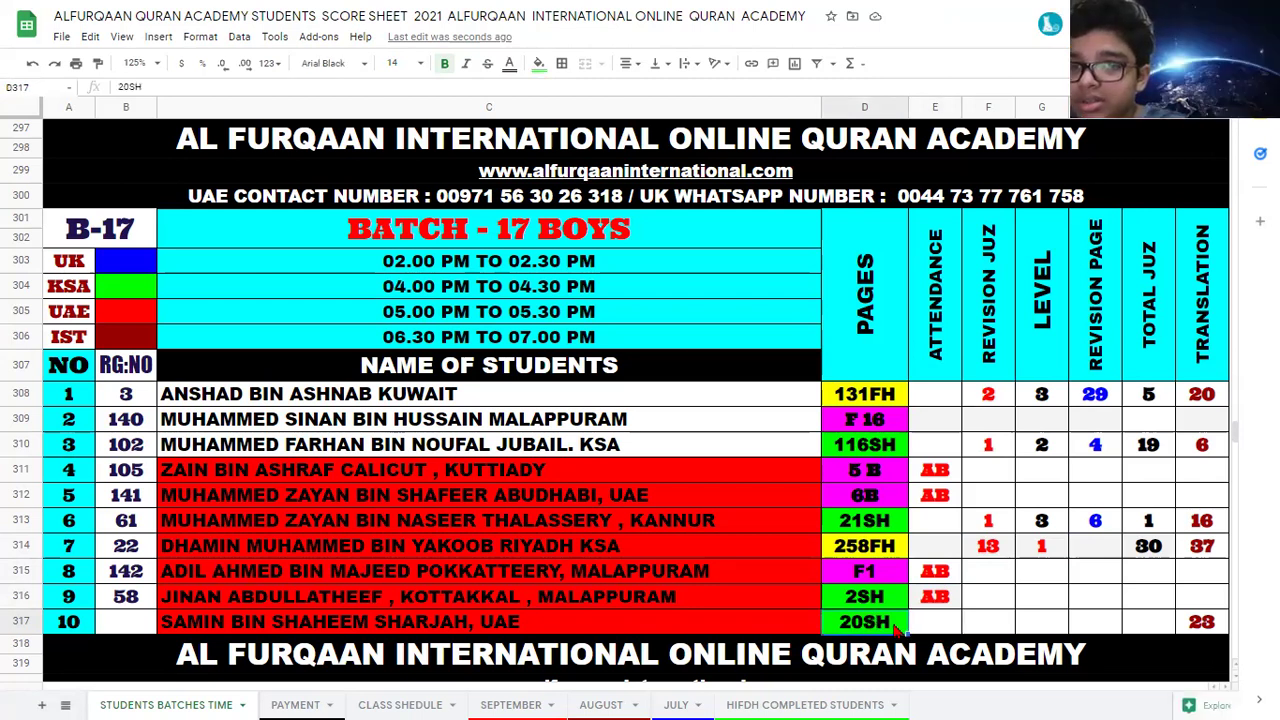
pyautogui.click(1200, 628)
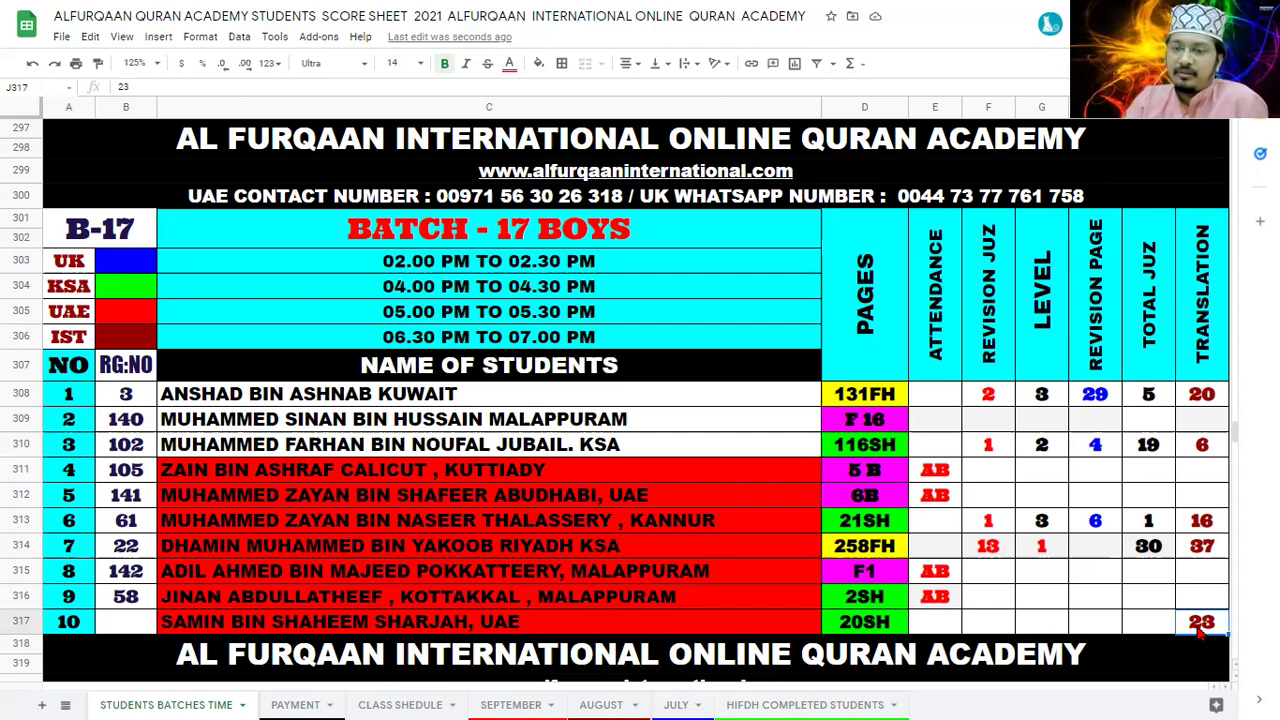
pyautogui.click(885, 625)
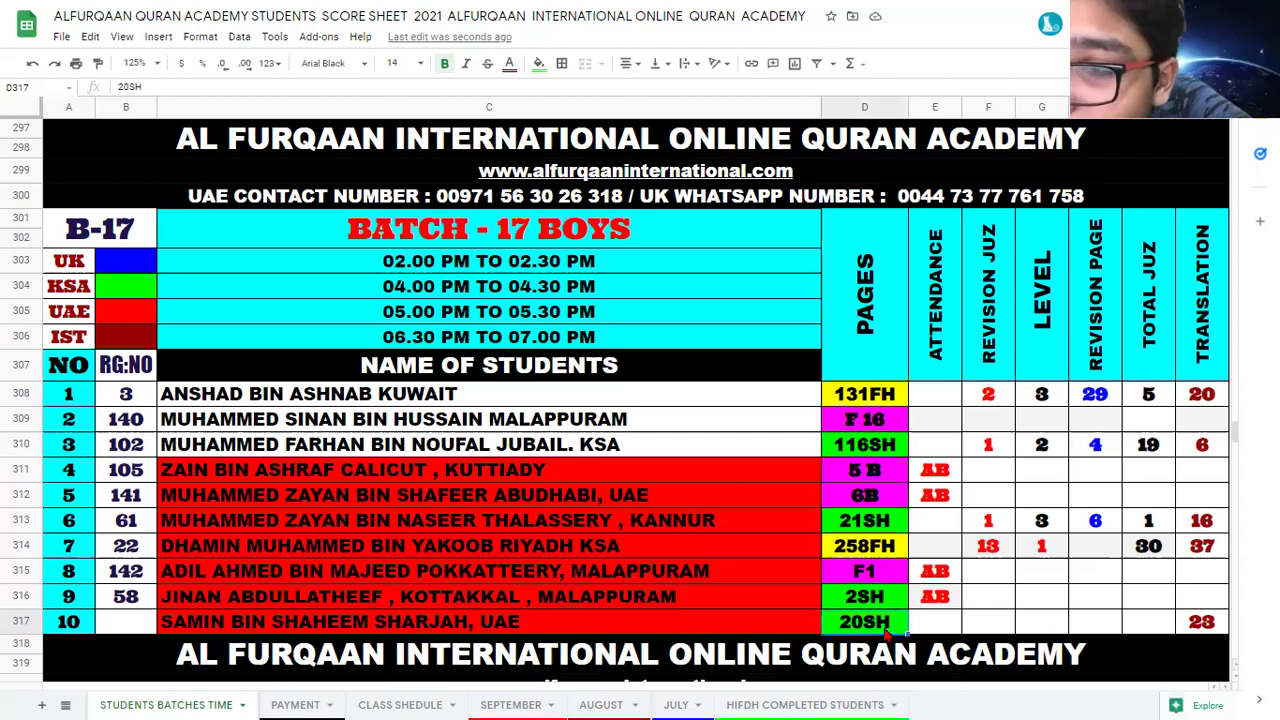